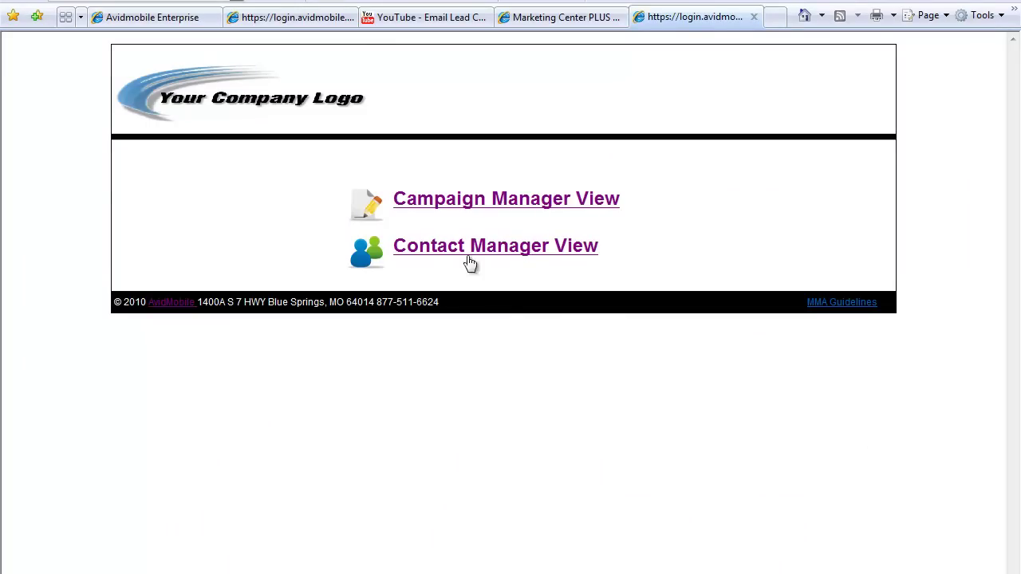
# Switch to the Campaign Manager View dashboard
pyautogui.click(462, 207)
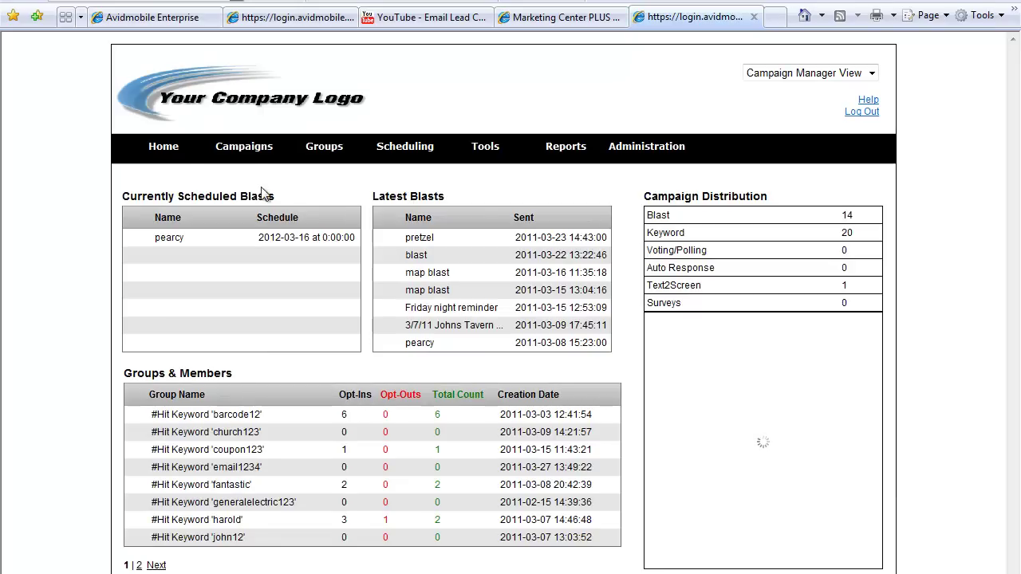
# Create keyword campaign 'virtual business card - v-card' with the keyword vcarddemo
pyautogui.moveTo(236, 153)
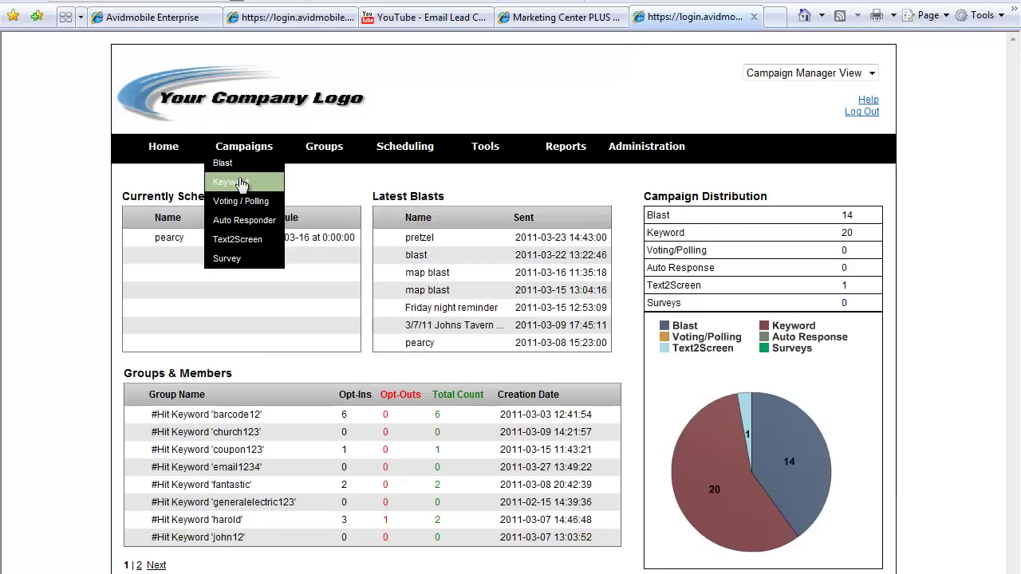
pyautogui.click(240, 181)
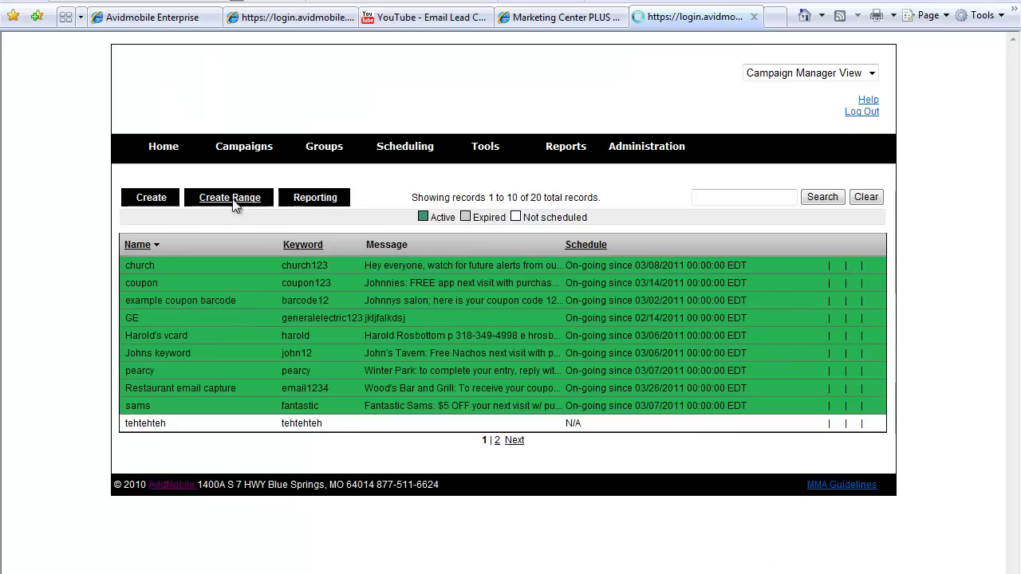
pyautogui.click(152, 200)
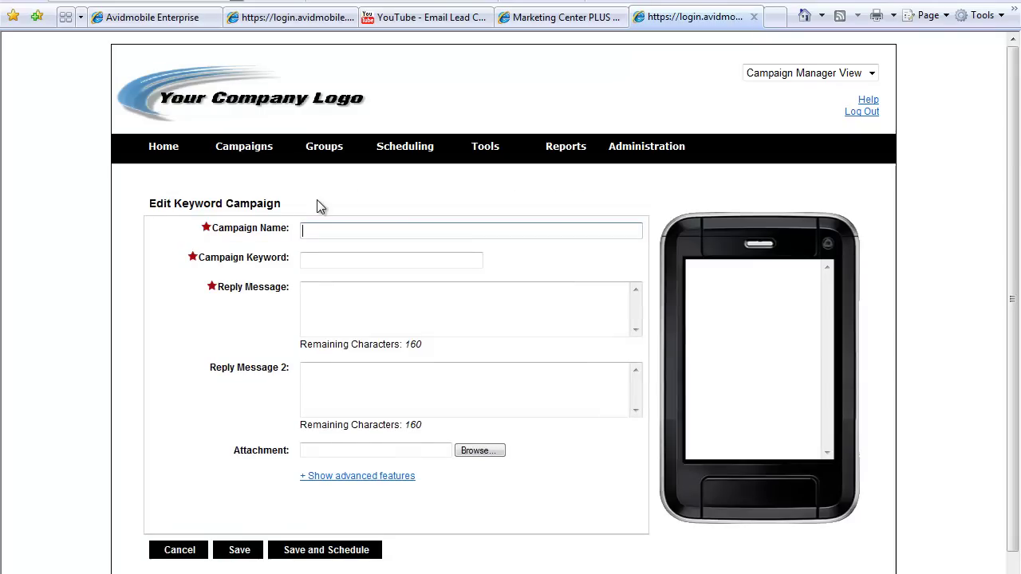
pyautogui.write('virtu')
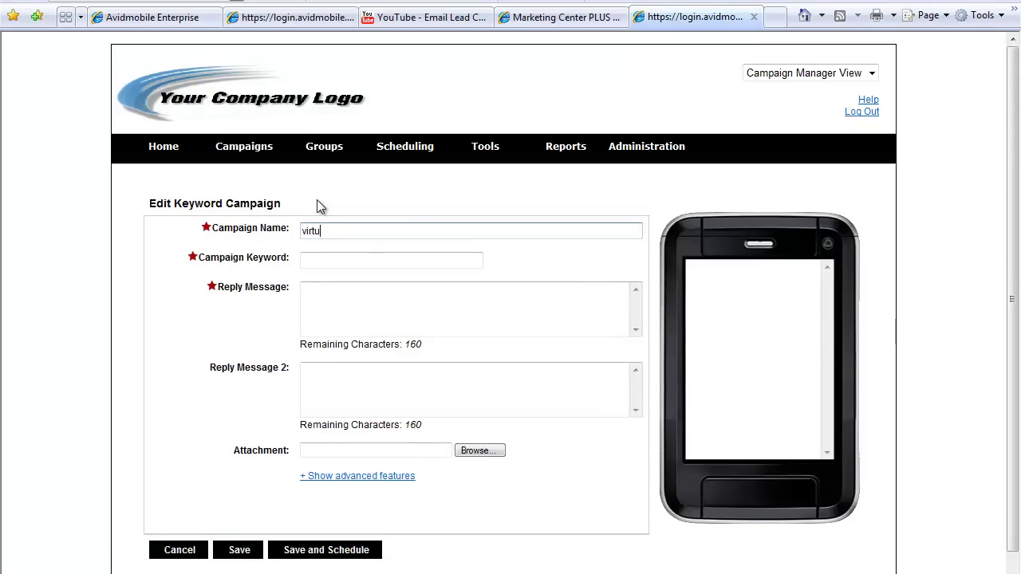
pyautogui.write('al business card - v')
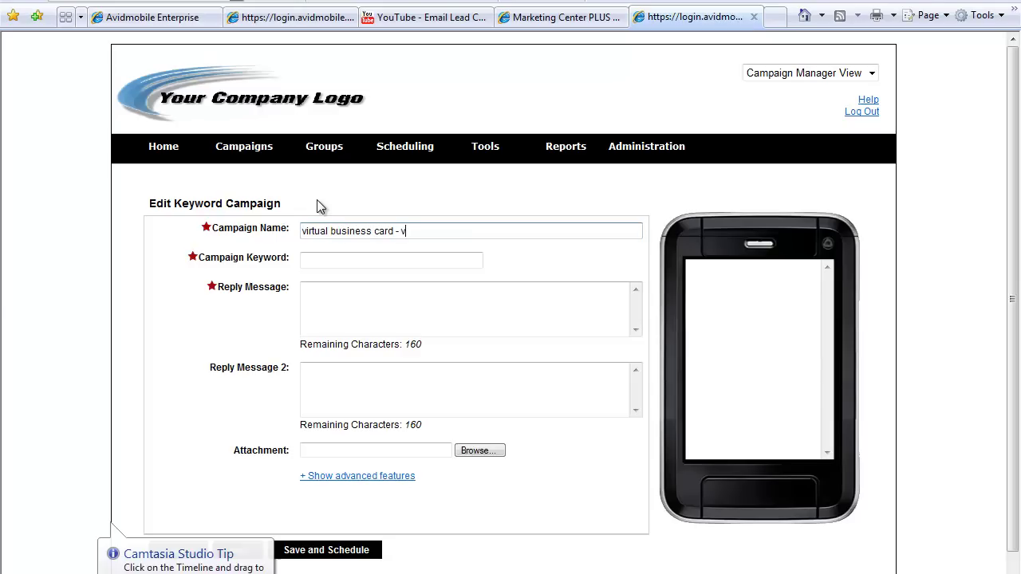
pyautogui.write('-card')
pyautogui.press('Tab')
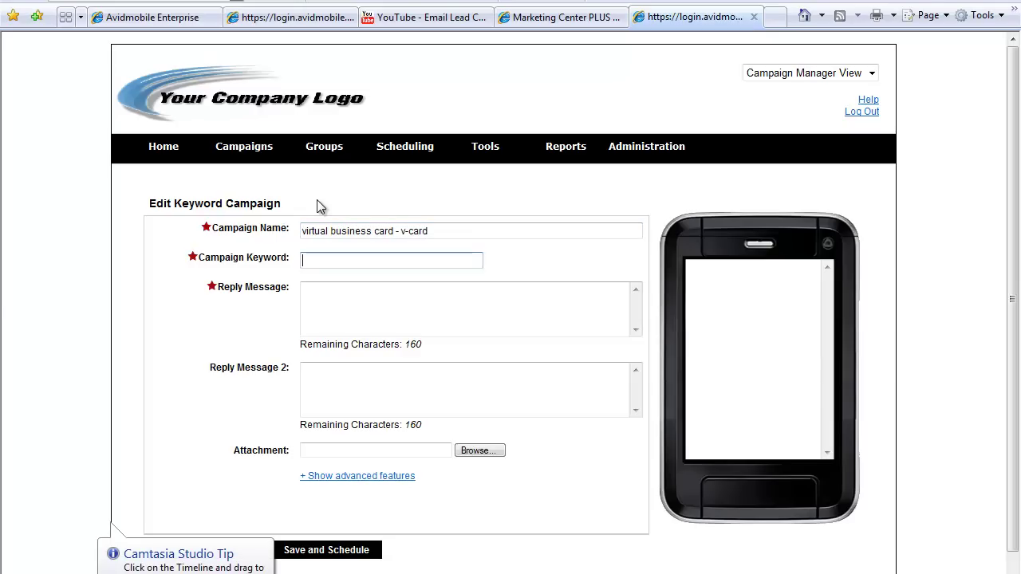
pyautogui.write('vcarddemo')
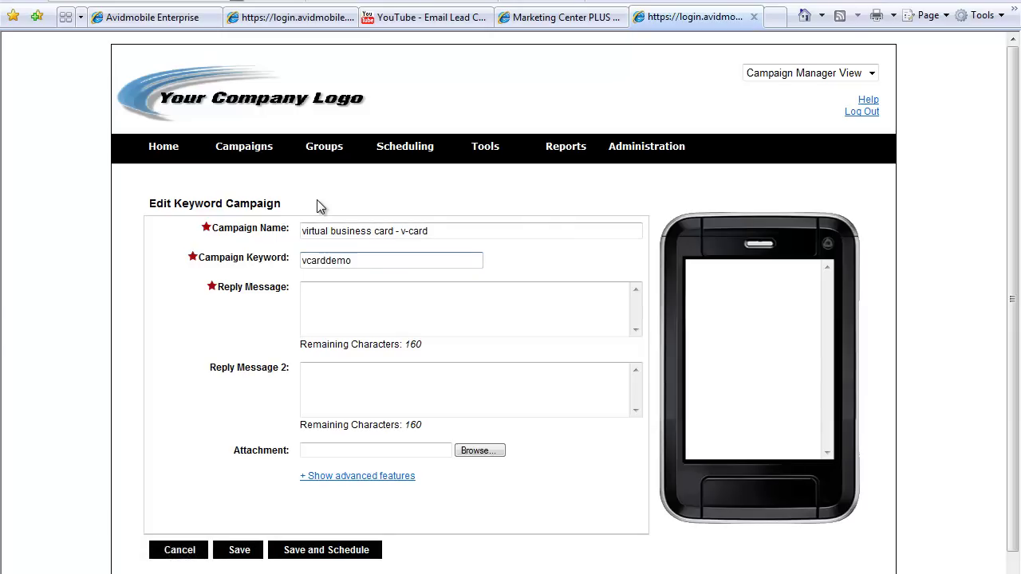
pyautogui.press('Tab')
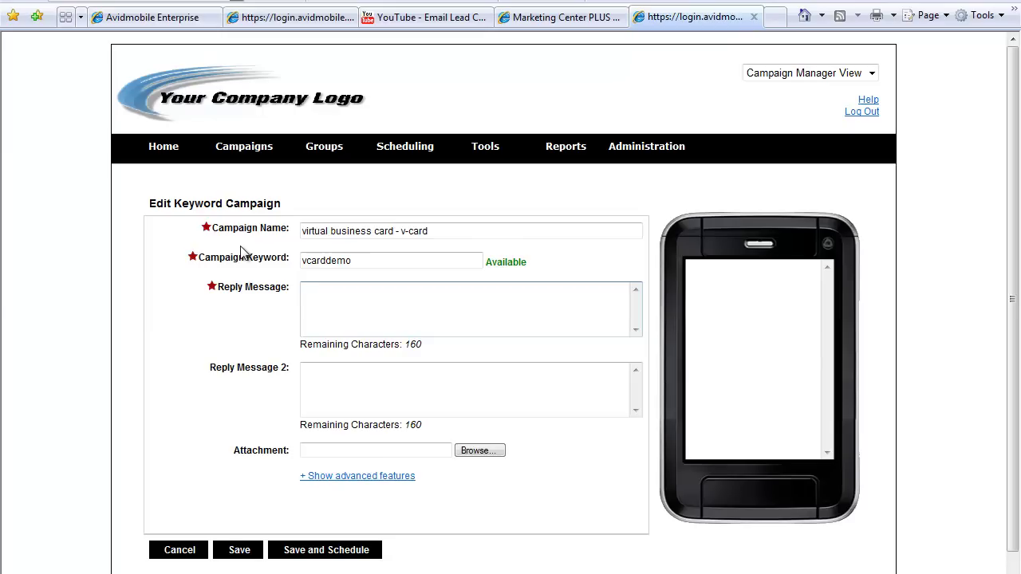
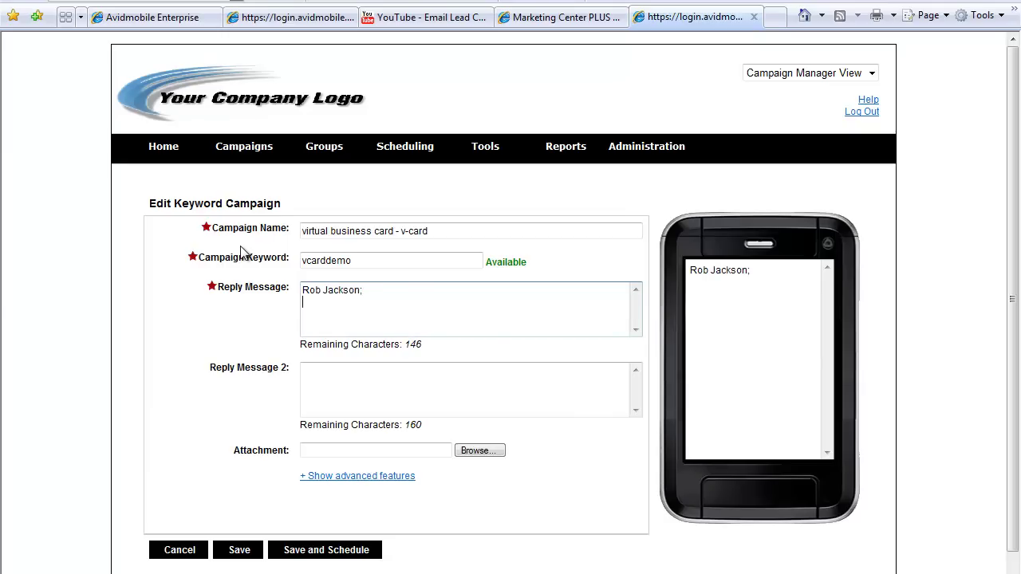
# Enter the contact's name, job title, phone, fax and e-mail on separate reply lines
pyautogui.write('EVP of Bu')
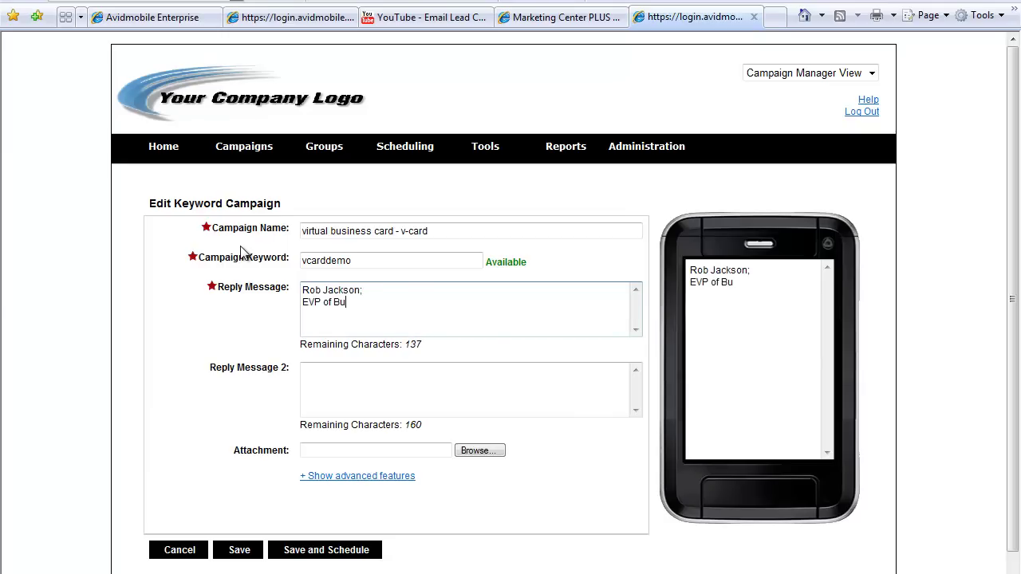
pyautogui.write('siness Devel')
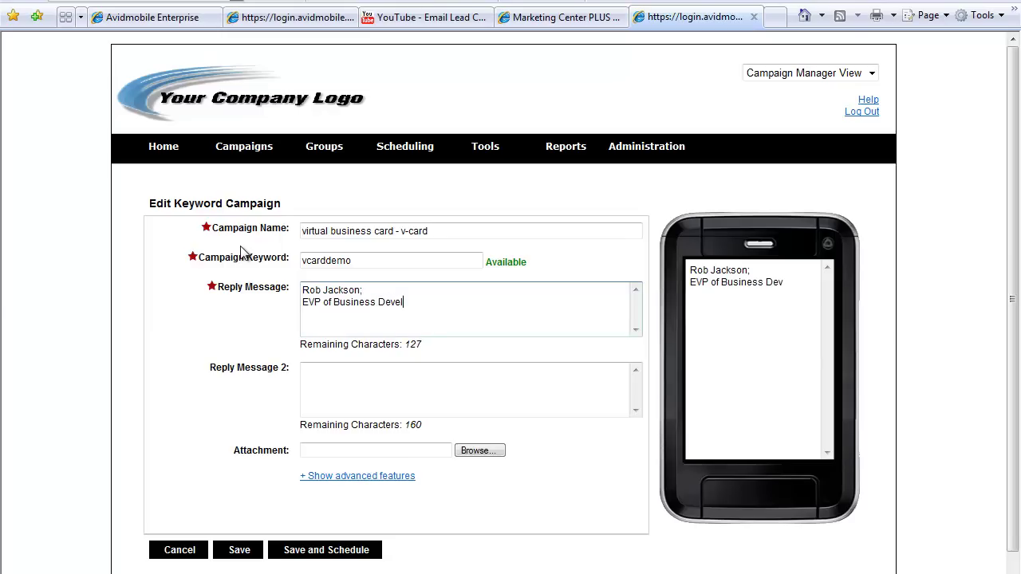
pyautogui.write('opment')
pyautogui.write('p')
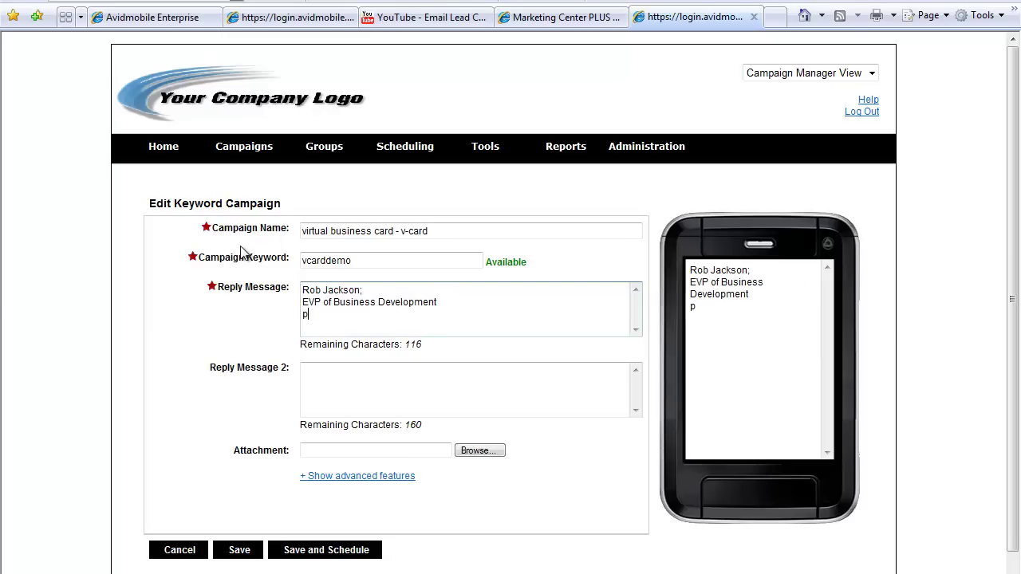
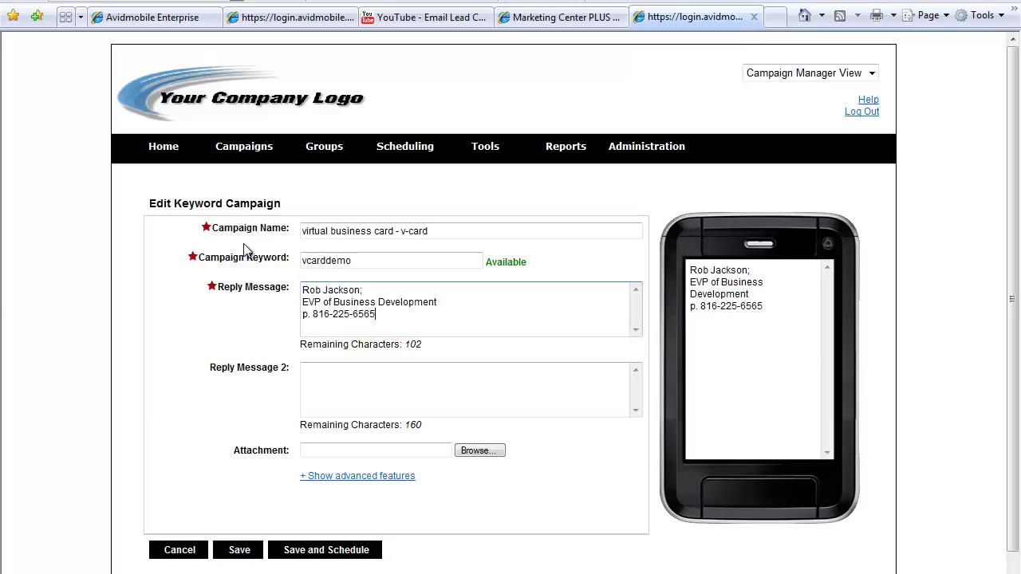
pyautogui.write('.')
pyautogui.write('f')
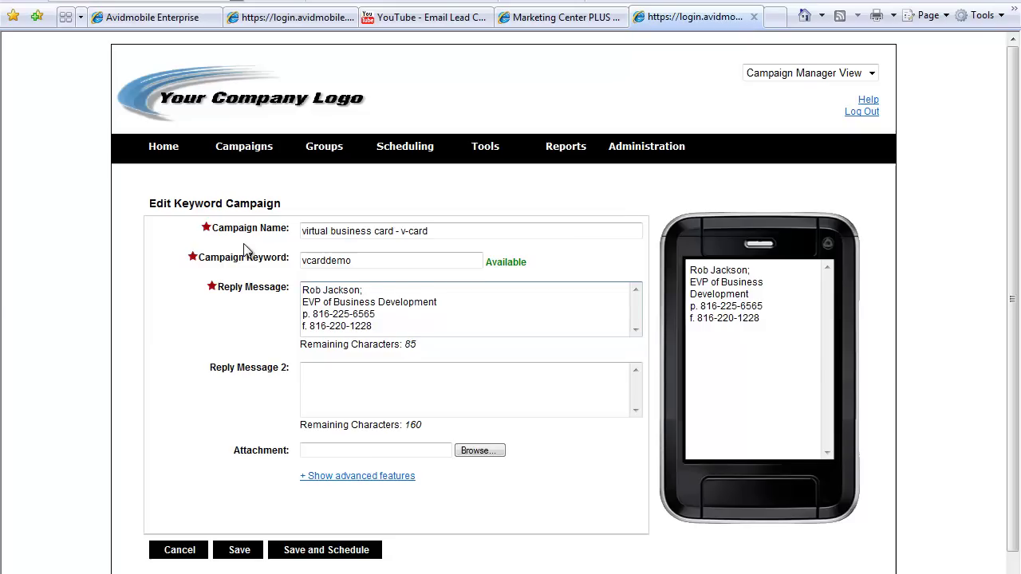
pyautogui.press('Return')
pyautogui.write('e. ')
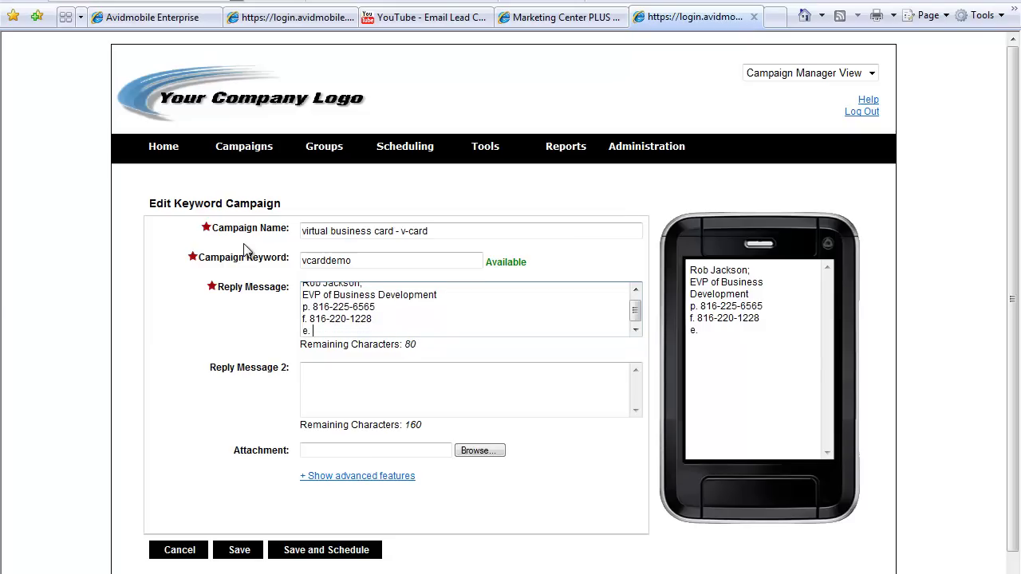
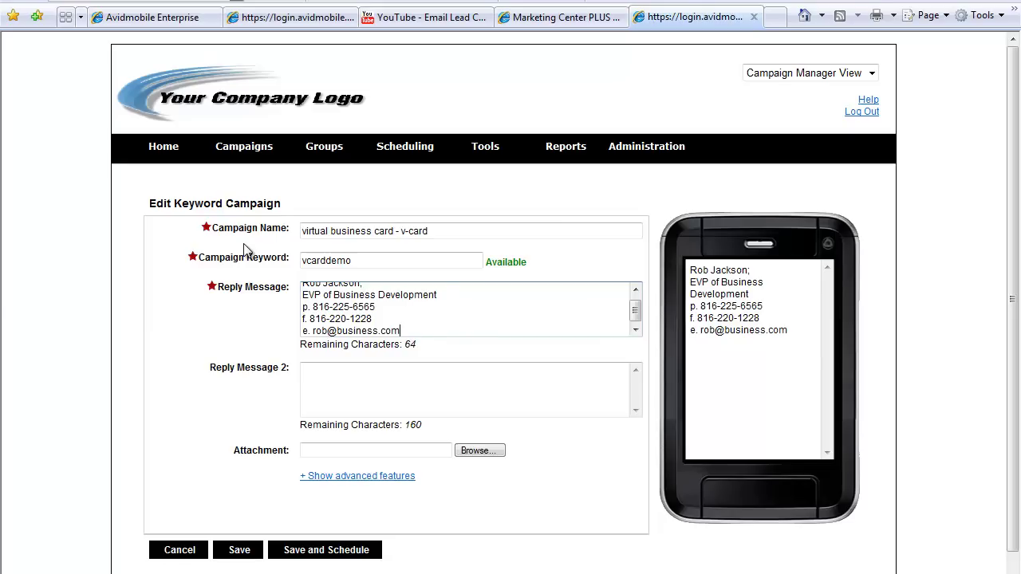
pyautogui.press('Return')
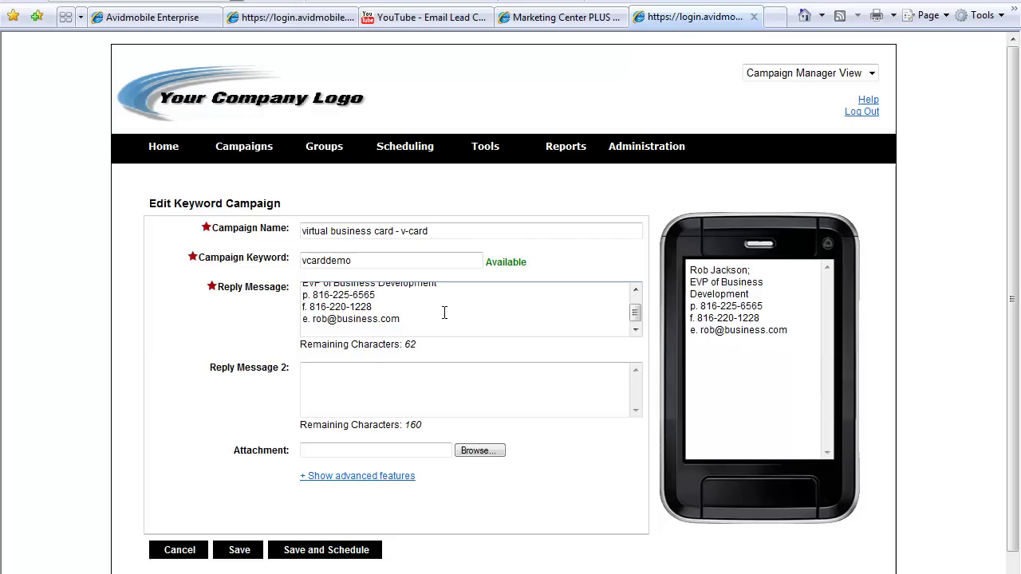
pyautogui.write('http')
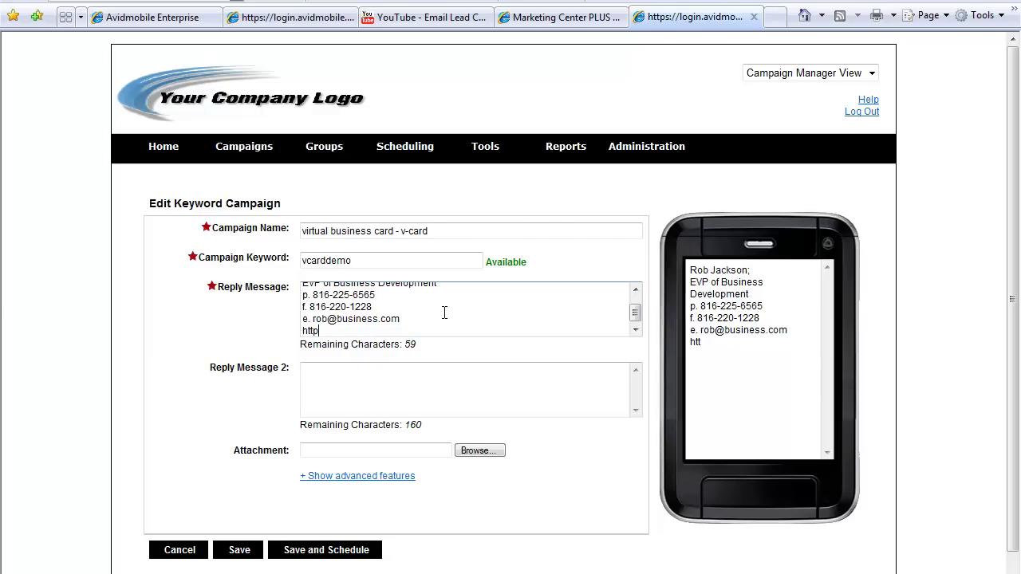
pyautogui.write('://')
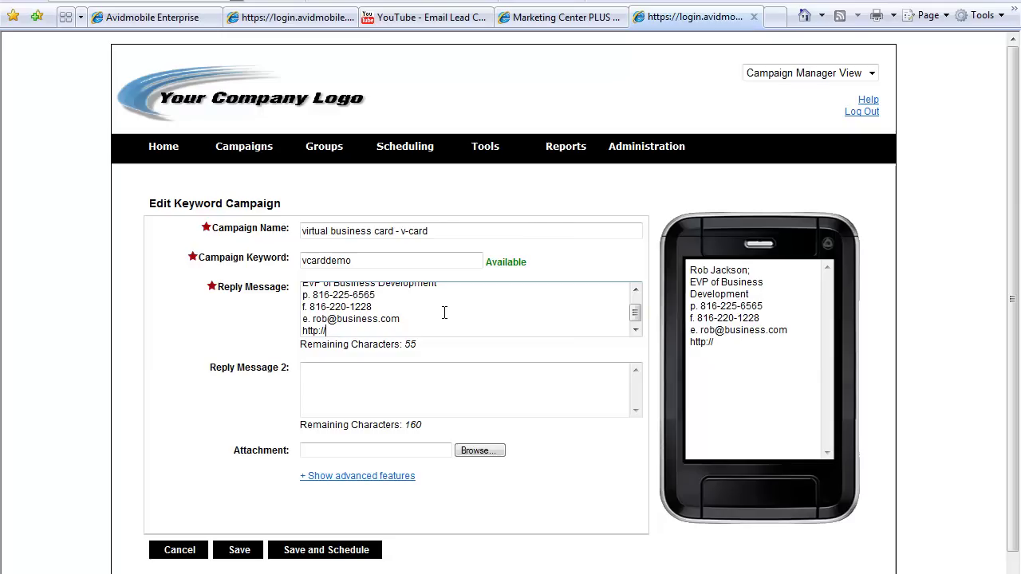
pyautogui.write('bit.ly')
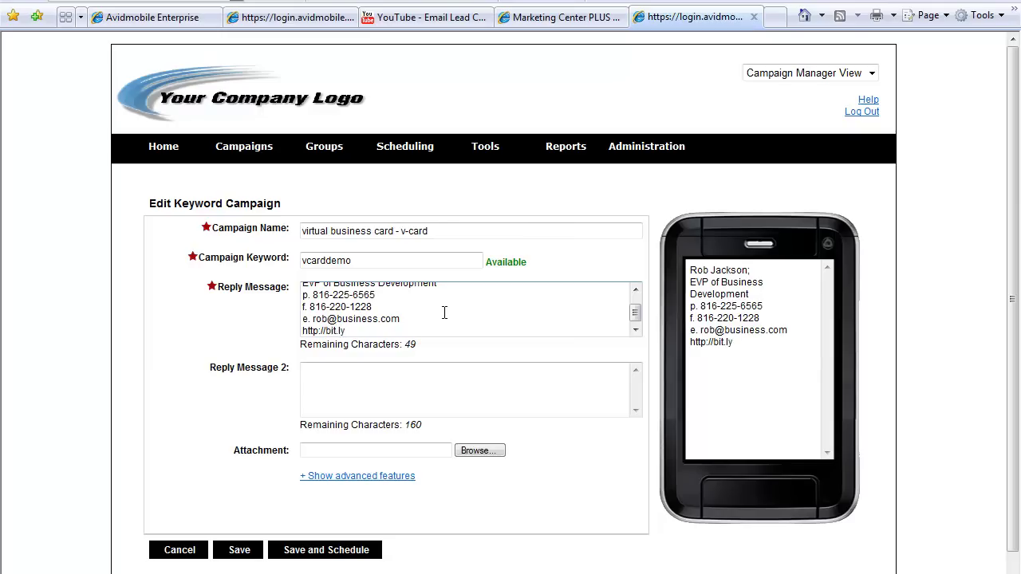
pyautogui.press('Return')
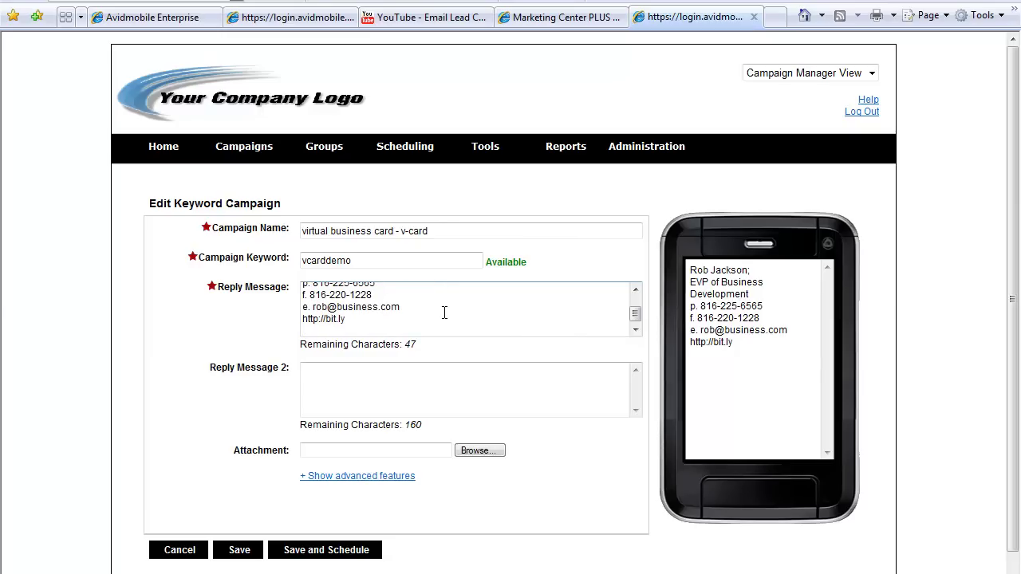
pyautogui.write('h')
pyautogui.write('ttp;')
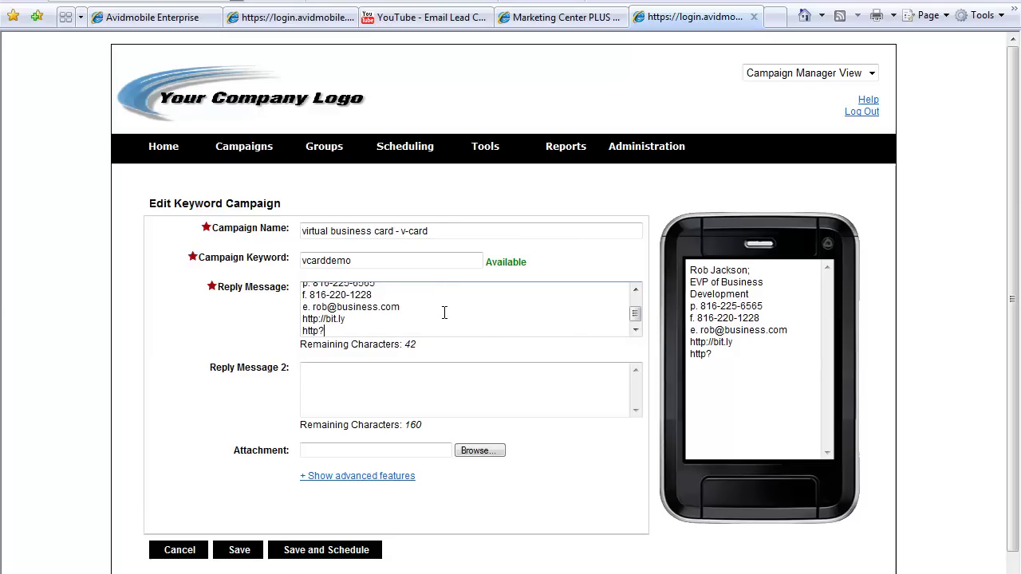
pyautogui.press('BackSpace')
pyautogui.write('://reg')
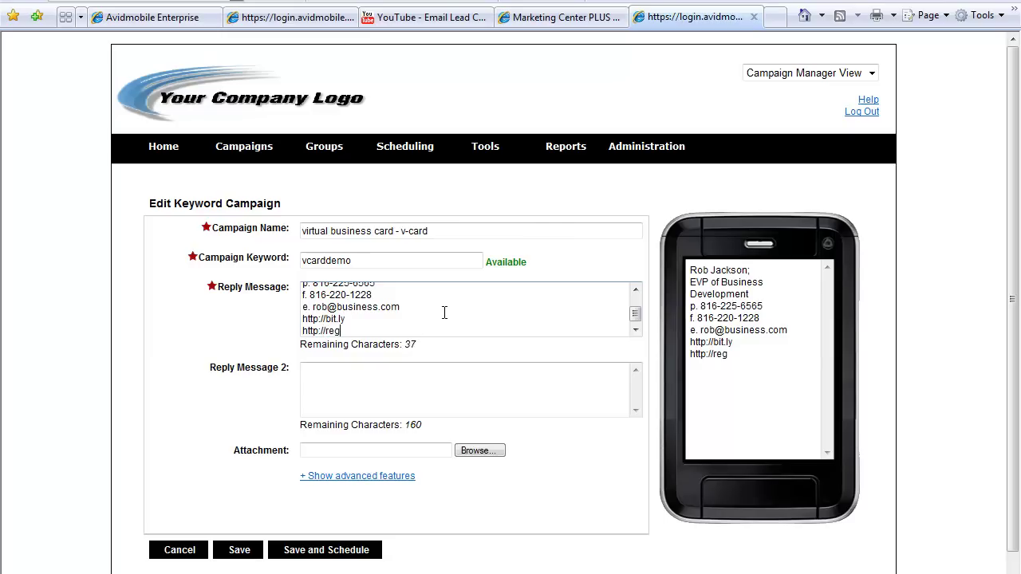
pyautogui.write('ularwebsite.com')
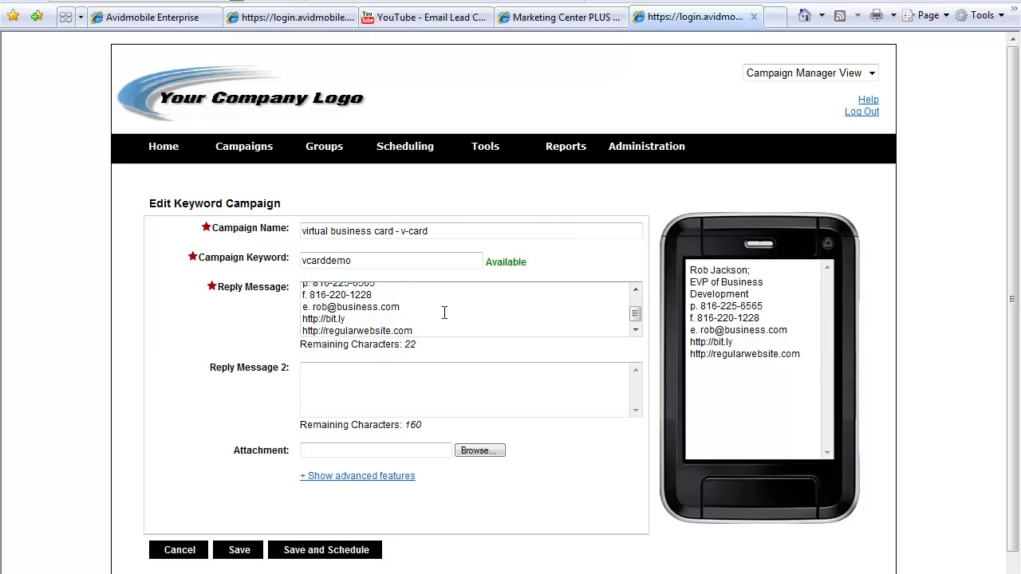
pyautogui.press('Return')
pyautogui.write('reply ')
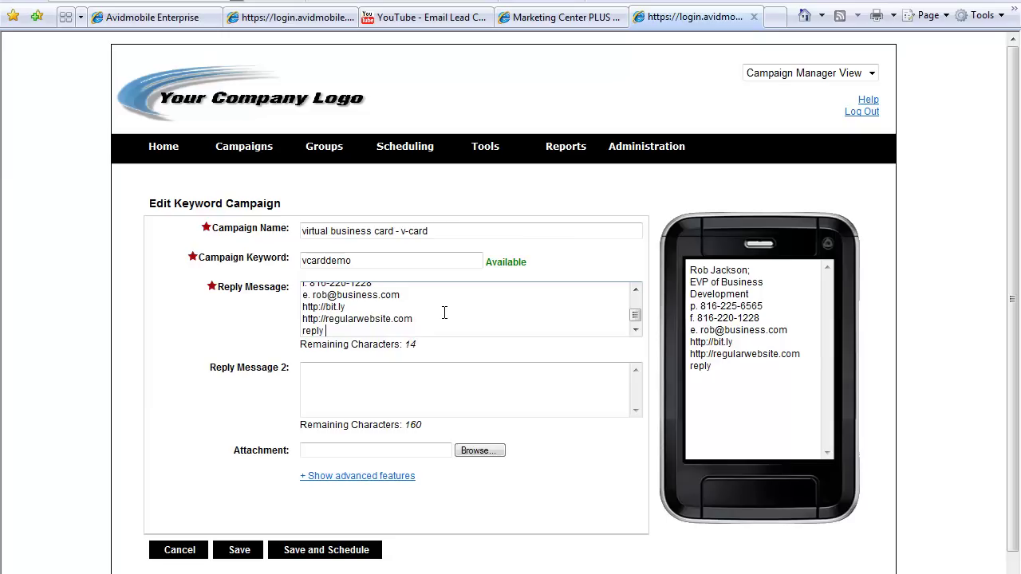
pyautogui.write('STOP 2end')
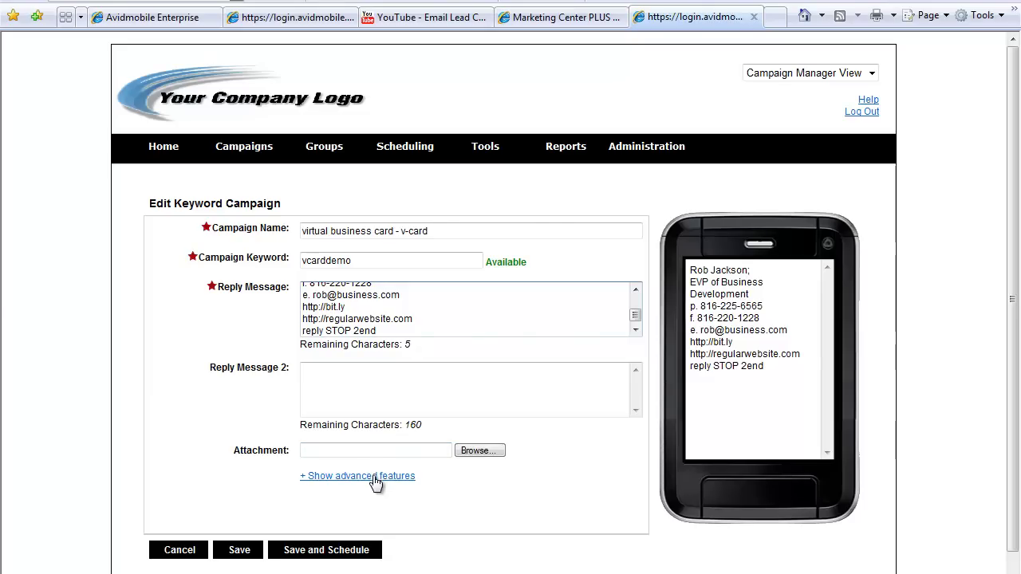
# Show the advanced features and tick Enable Lead Notifications
pyautogui.click(372, 478)
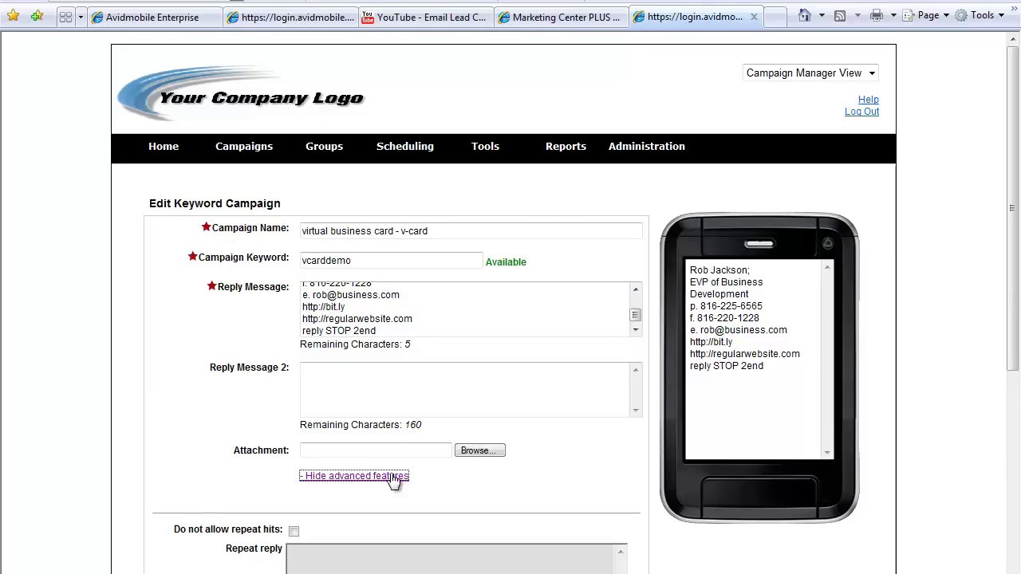
pyautogui.scroll(-3, 249, 443)
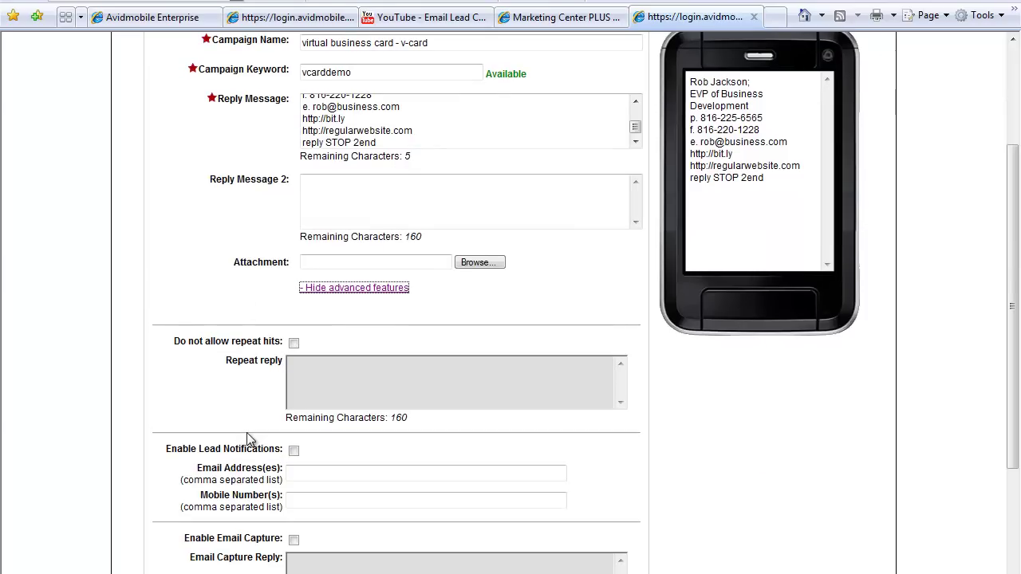
pyautogui.click(294, 450)
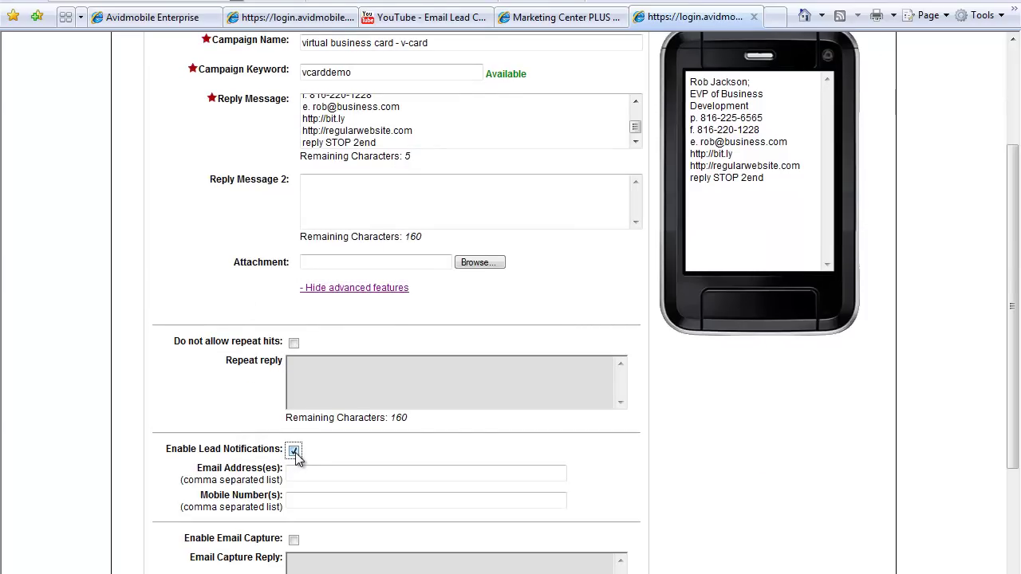
# Enter the notification mobile number, without dashes, in Mobile Number(s)
pyautogui.click(290, 500)
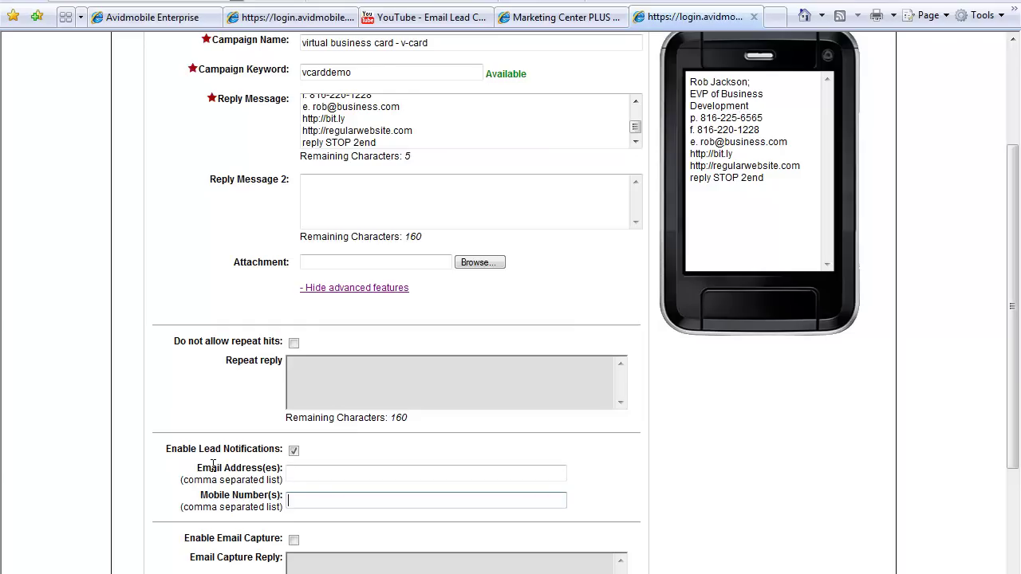
pyautogui.write('1')
pyautogui.write('-816')
pyautogui.write('-')
pyautogui.press('BackSpace')
pyautogui.press('BackSpace')
pyautogui.press('BackSpace')
pyautogui.press('BackSpace')
pyautogui.press('BackSpace')
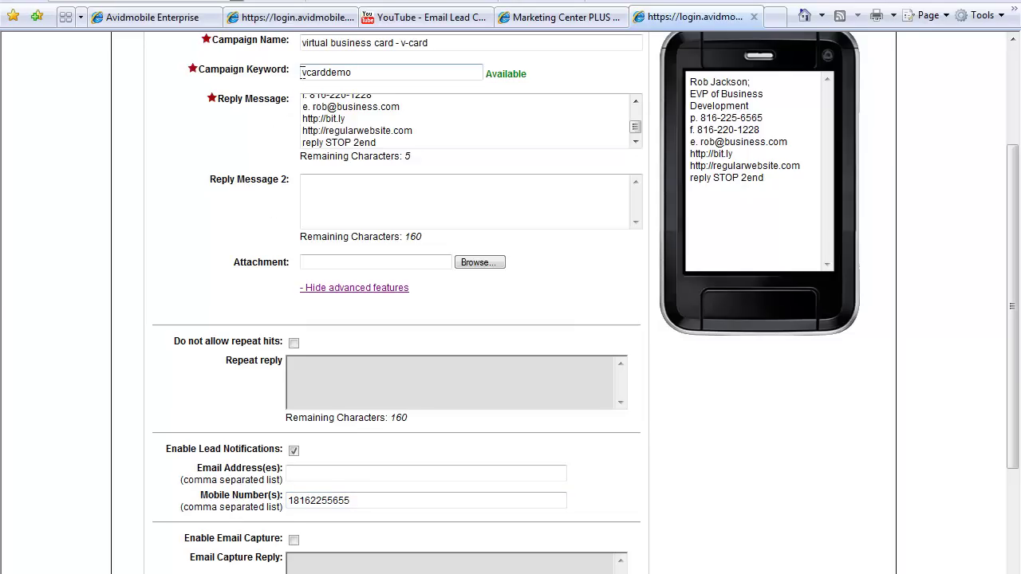
pyautogui.moveTo(302, 72); pyautogui.dragTo(370, 79)
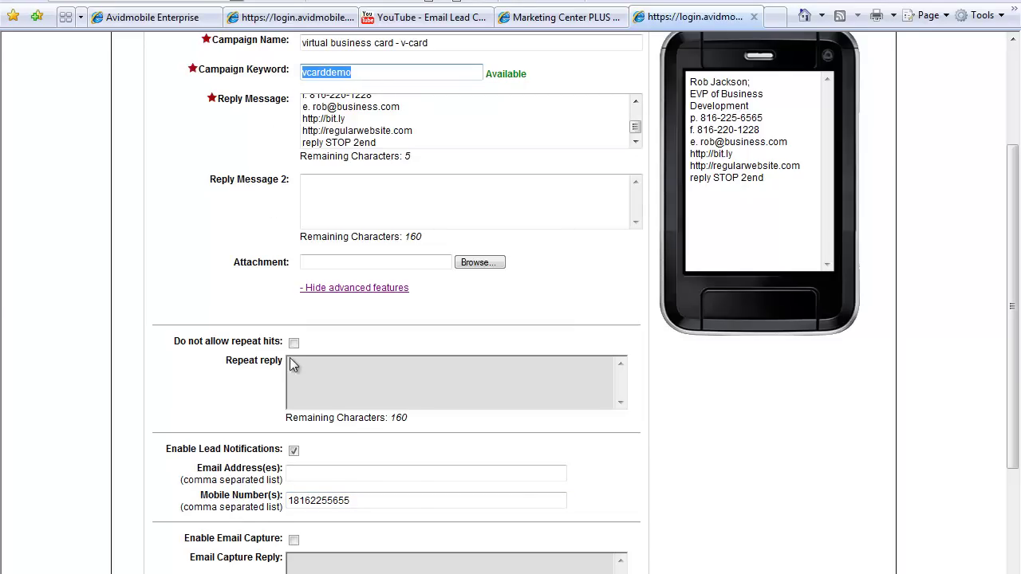
pyautogui.click(266, 489)
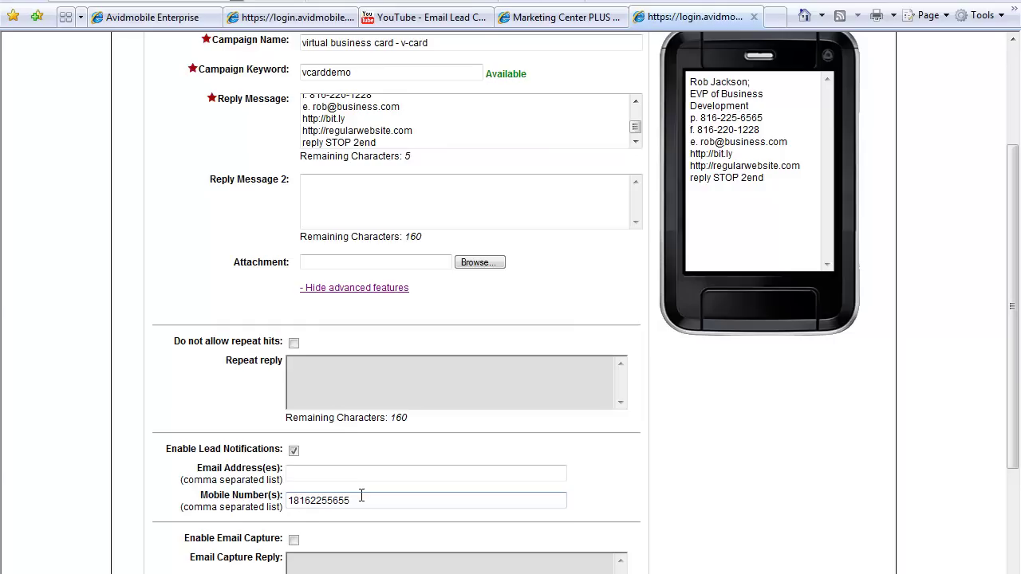
# Delete the number from the Mobile Number(s) field
pyautogui.click(287, 502)
pyautogui.click(241, 527)
pyautogui.scroll(-3, 221, 537)
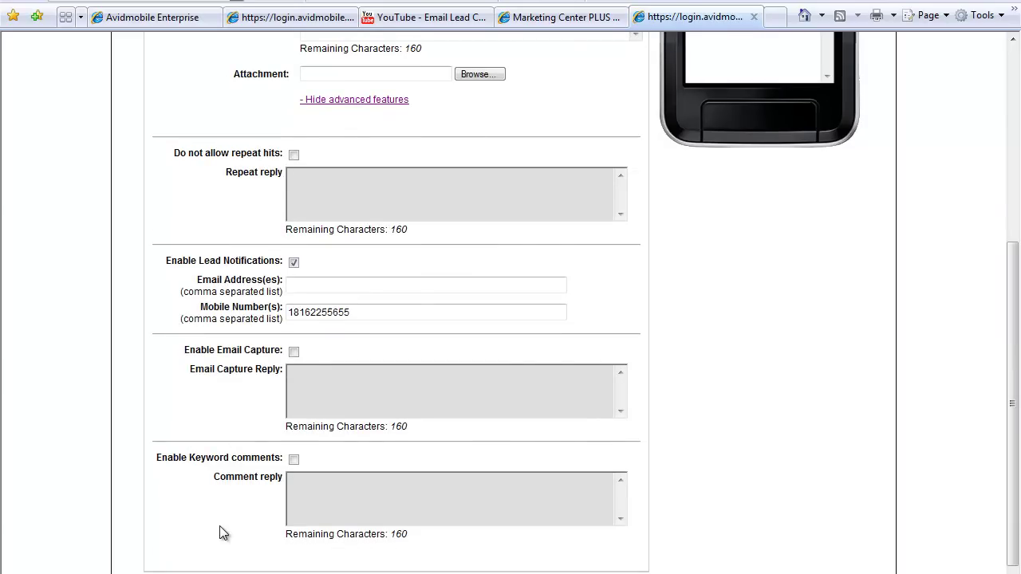
pyautogui.click(326, 312)
pyautogui.moveTo(351, 312); pyautogui.dragTo(287, 312)
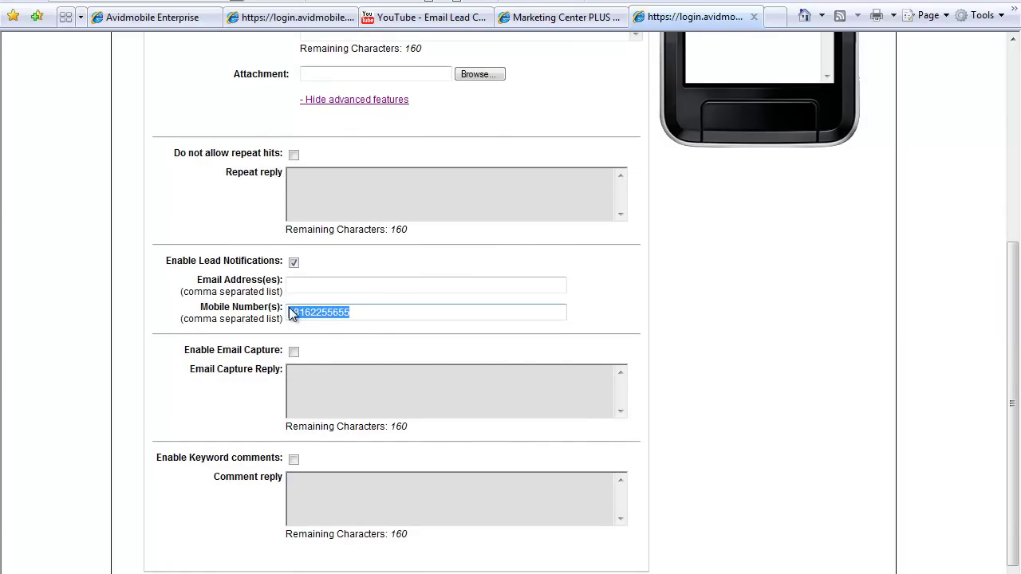
pyautogui.press('Delete')
# Enter the contact's e-mail address in the Email Address(es) field
pyautogui.click(342, 285)
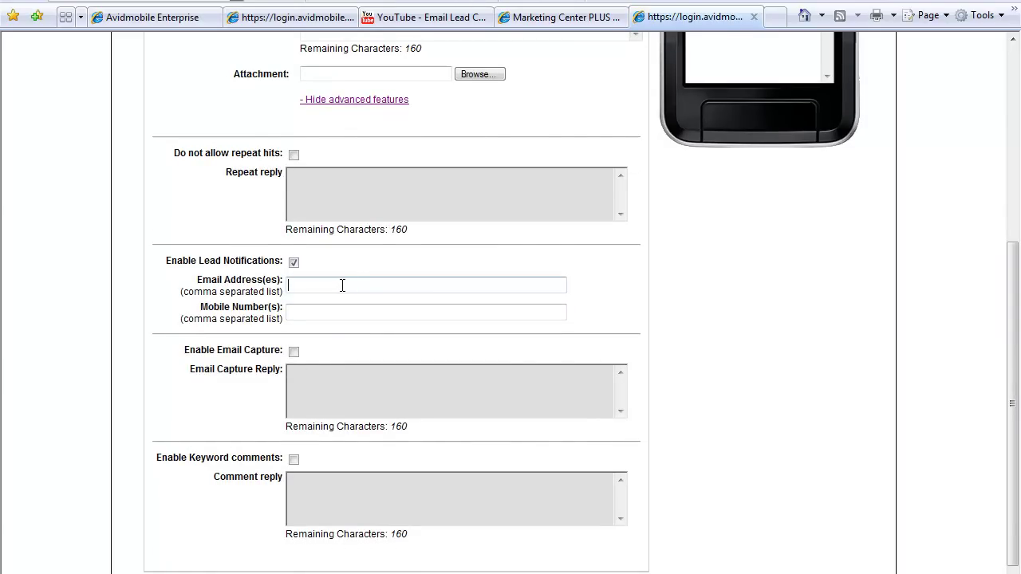
pyautogui.scroll(3, 263, 311)
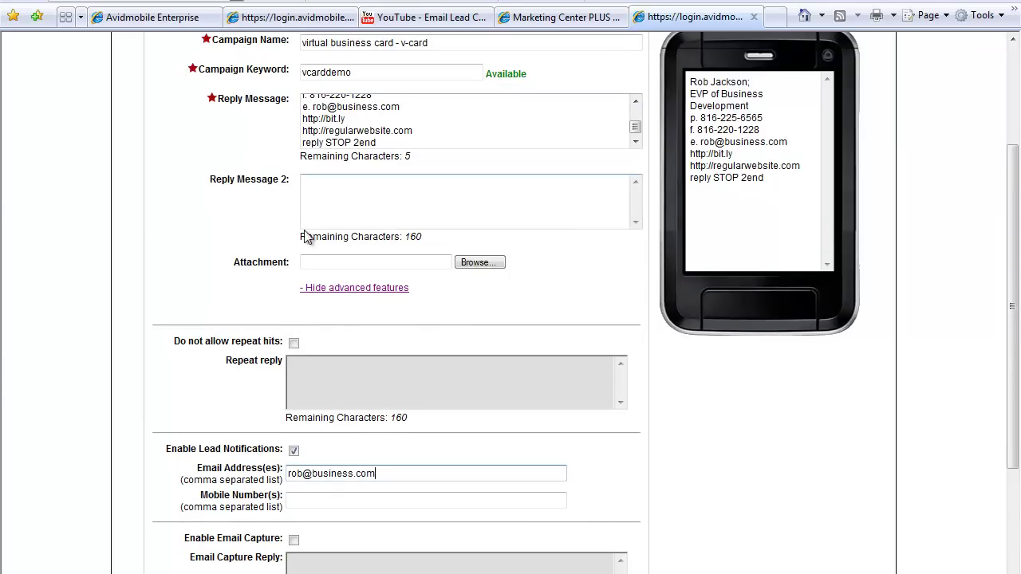
pyautogui.scroll(-2, 326, 488)
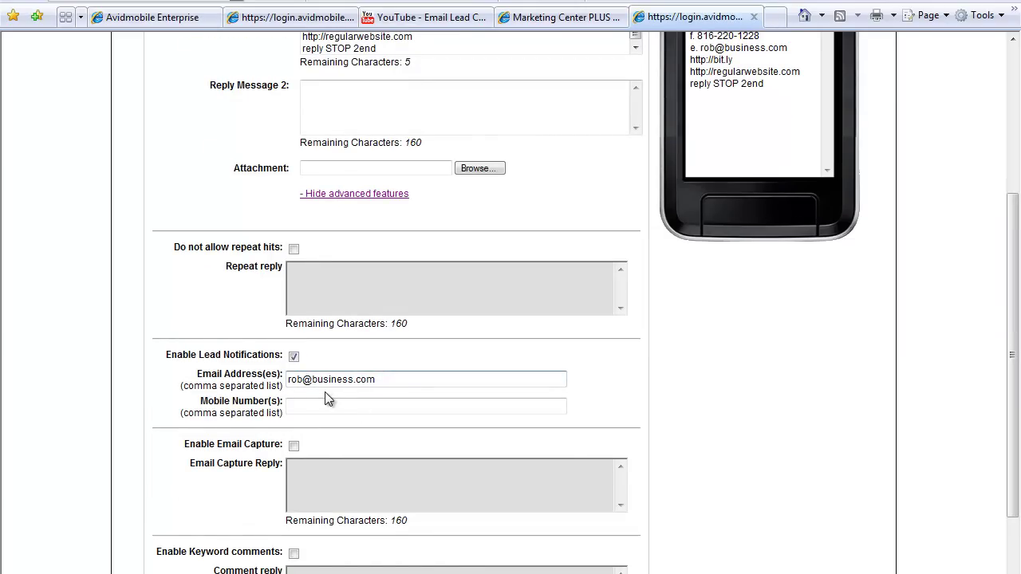
pyautogui.scroll(-2, 327, 399)
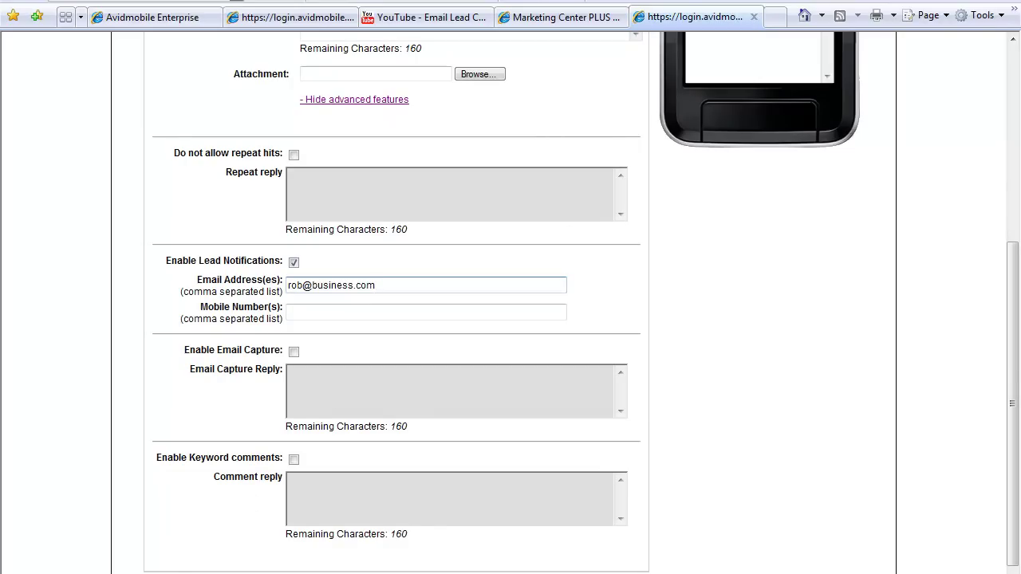